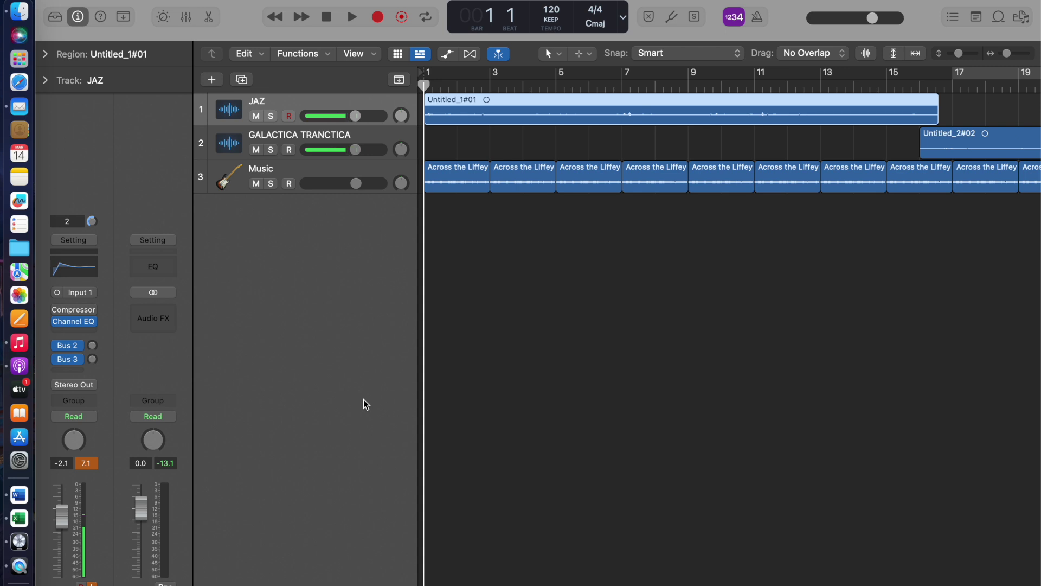
# Step: Raise the computer's output volume and play the project from the start to about bar 5, stopping playback there
pyautogui.press('XF86AudioRaiseVolume')
pyautogui.press('XF86AudioRaiseVolume')
pyautogui.press('XF86AudioRaiseVolume')
pyautogui.press('XF86AudioRaiseVolume')
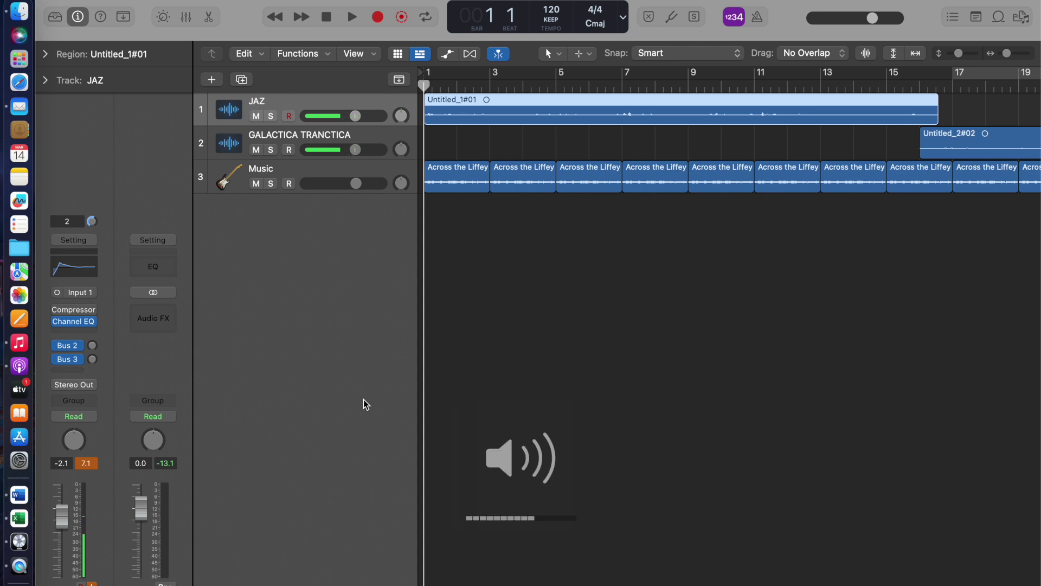
pyautogui.press('space')
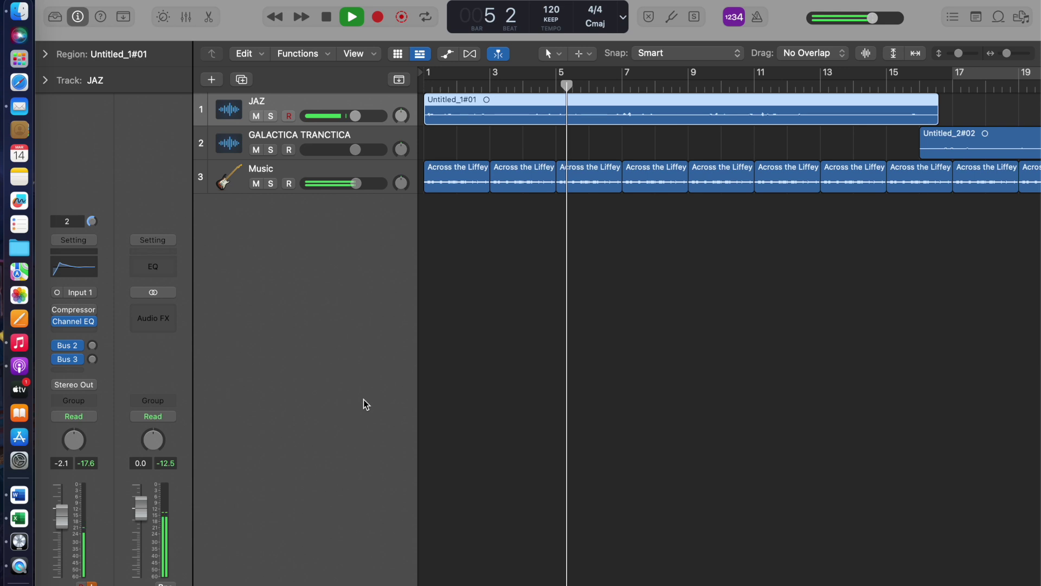
pyautogui.press('space')
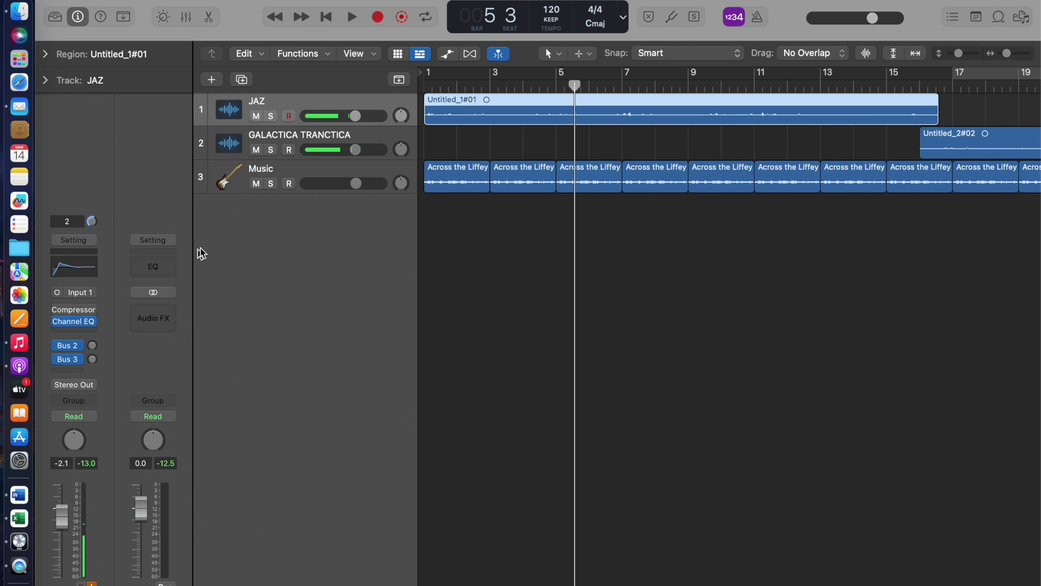
# Step: Set the side chain source of the Music track's existing compressor to GALACTICA TRANCTICA (Audio 2)
pyautogui.click(273, 173)
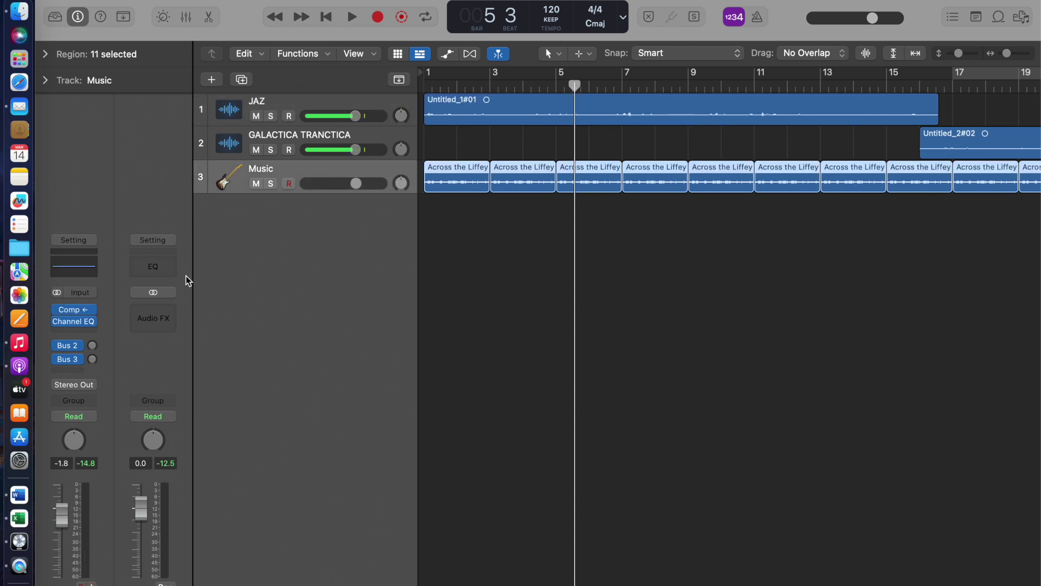
pyautogui.moveTo(75, 312)
pyautogui.click(75, 312)
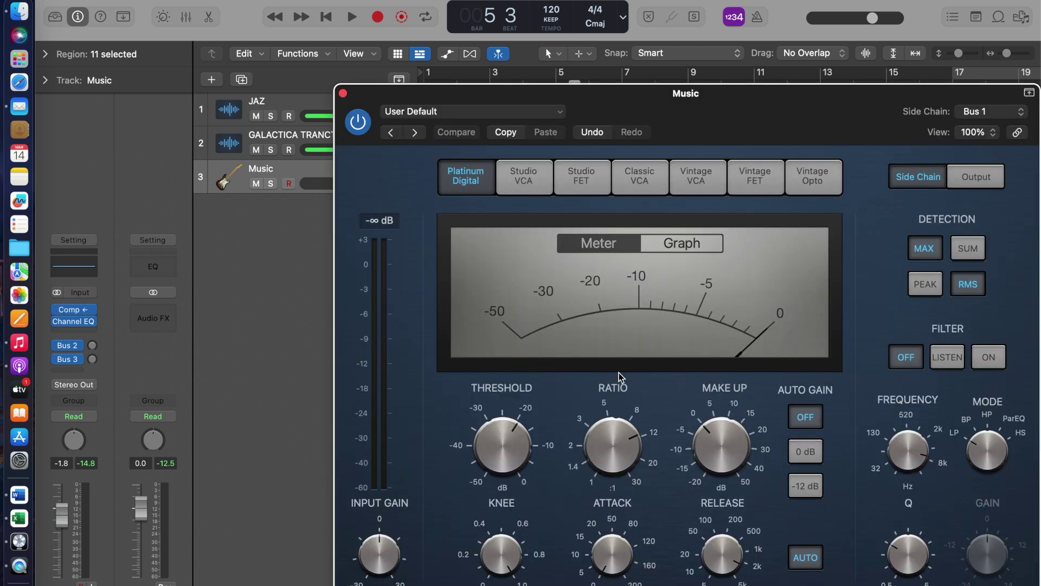
pyautogui.click(1022, 119)
pyautogui.moveTo(986, 142)
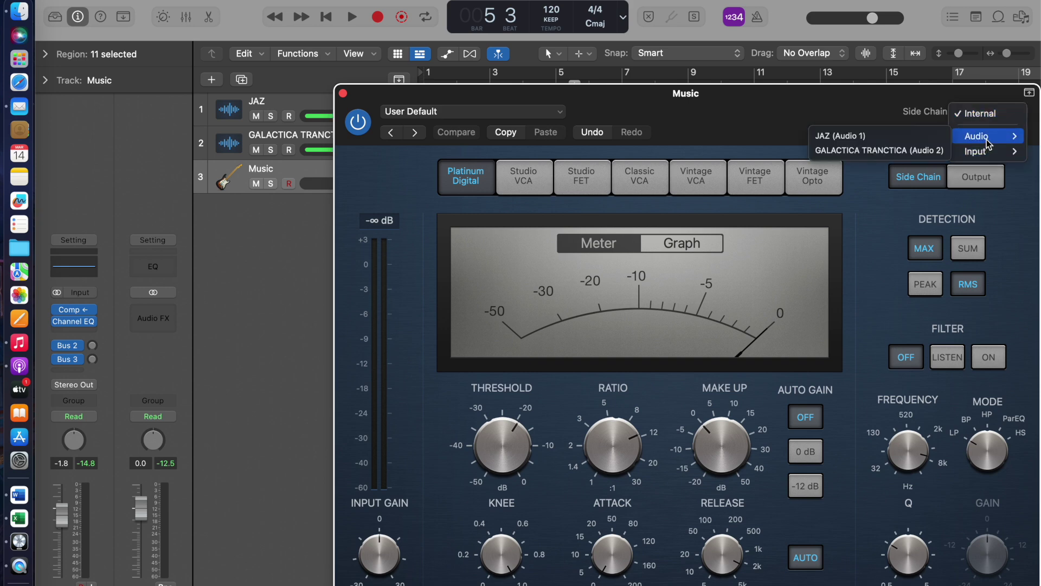
pyautogui.click(878, 150)
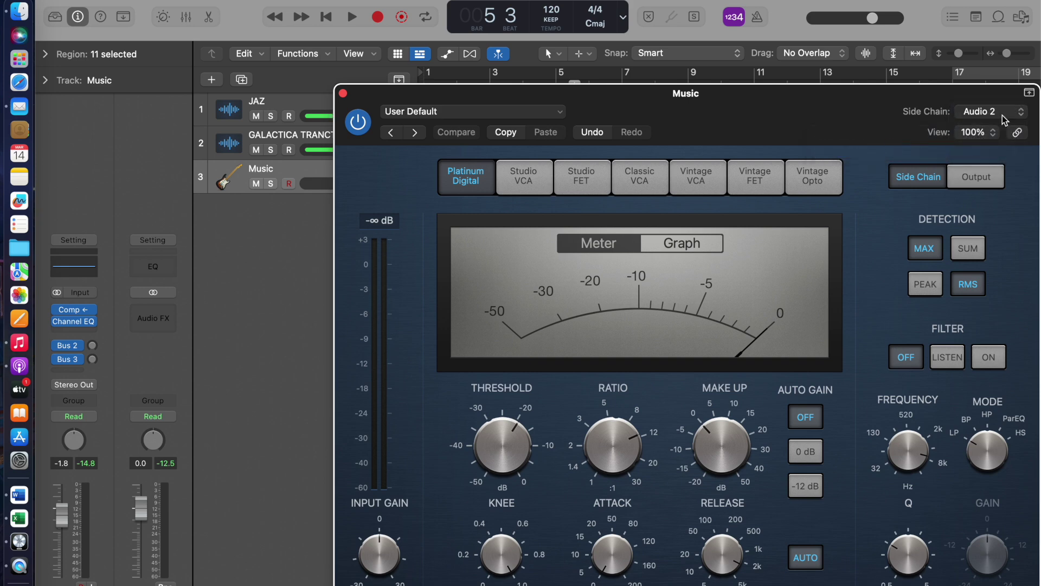
# Step: Switch the Music compressor's side chain source to the JAZ track (Audio 1)
pyautogui.click(1025, 115)
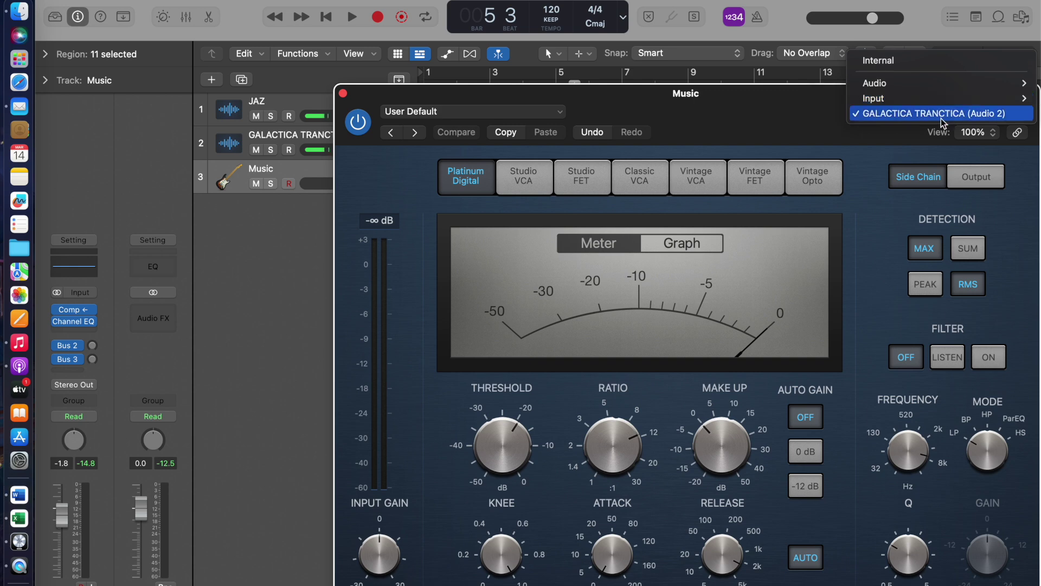
pyautogui.moveTo(892, 85)
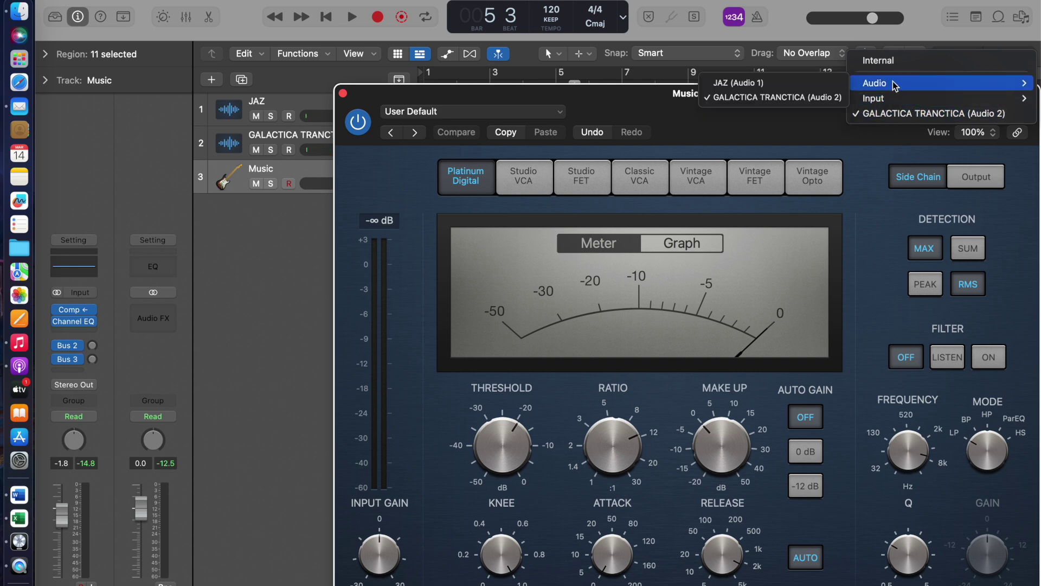
pyautogui.click(802, 82)
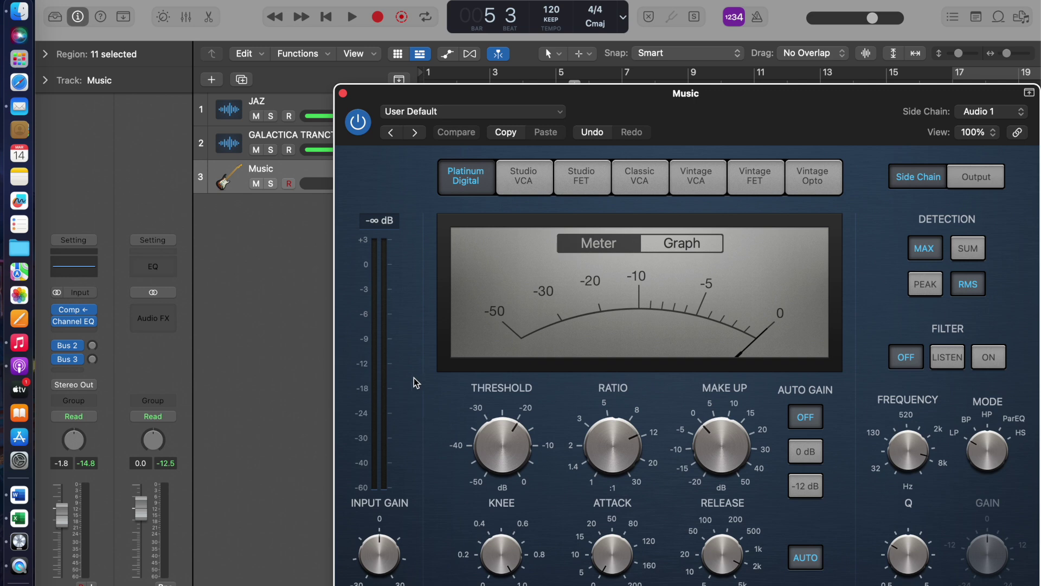
# Step: Close the compressor and remove it from the Music track, leaving its slot with no plug-in
pyautogui.click(343, 94)
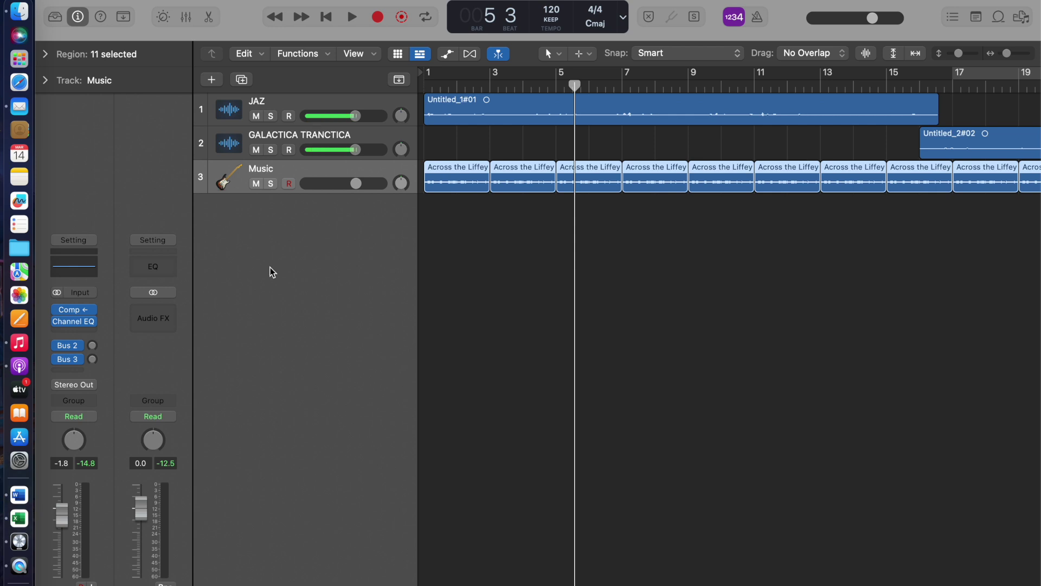
pyautogui.click(92, 318)
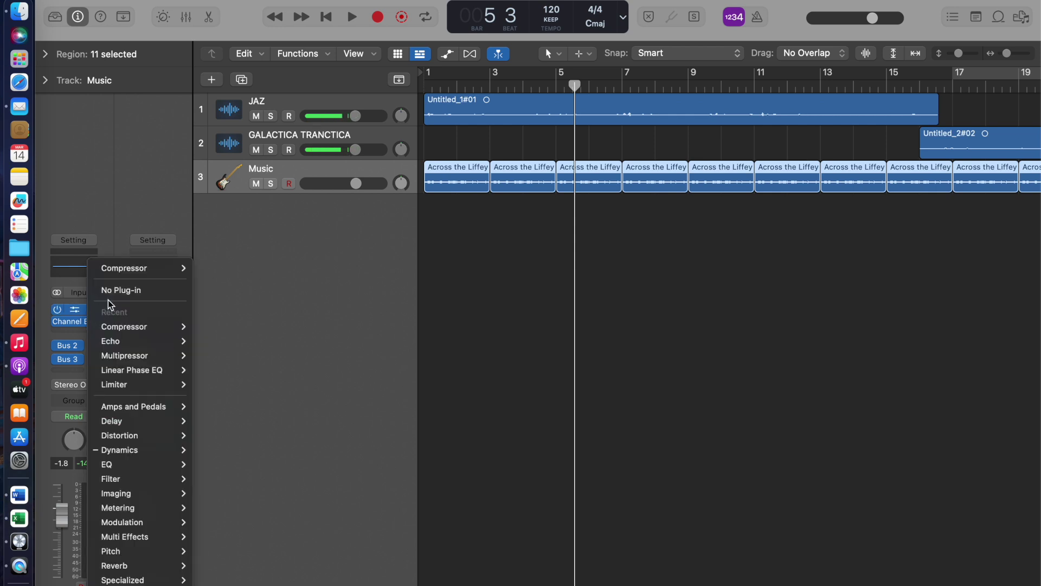
pyautogui.click(236, 358)
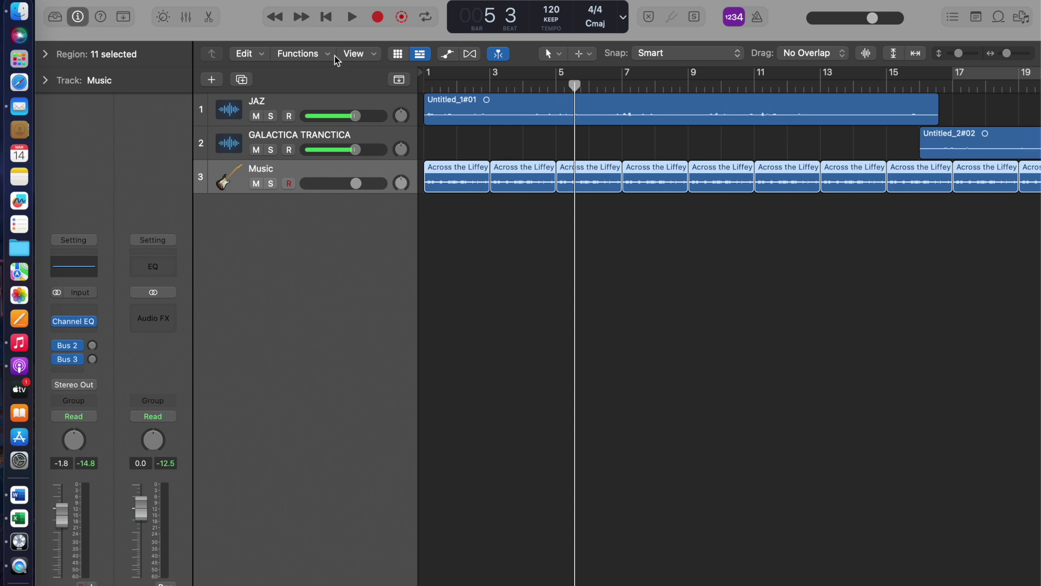
# Step: Group the JAZ and GALACTICA TRANCTICA tracks into a summing track stack and select the new stack's main track
pyautogui.click(264, 104)
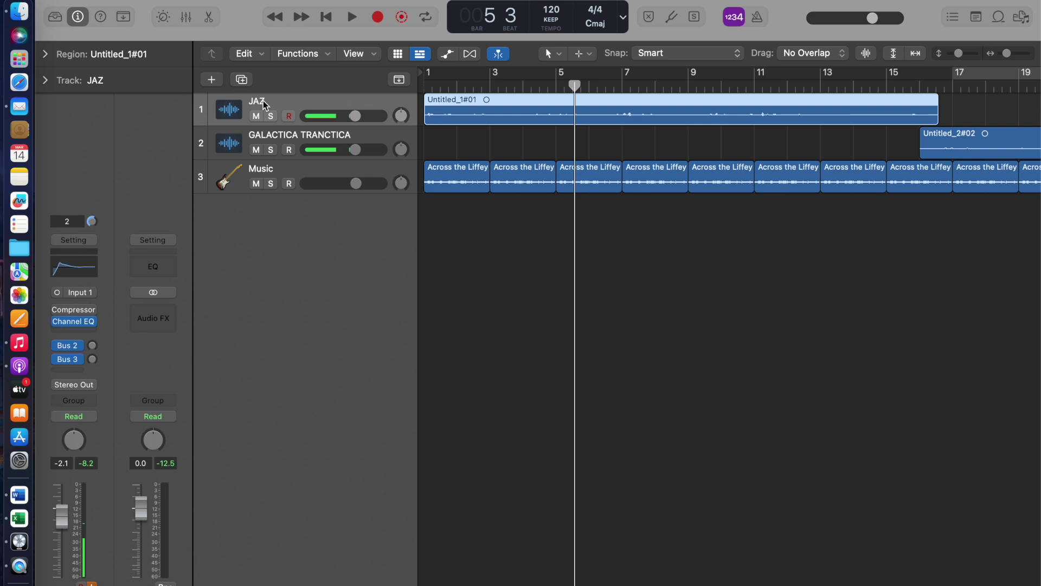
pyautogui.keyDown('shift'); pyautogui.click(271, 135); pyautogui.keyUp('shift')
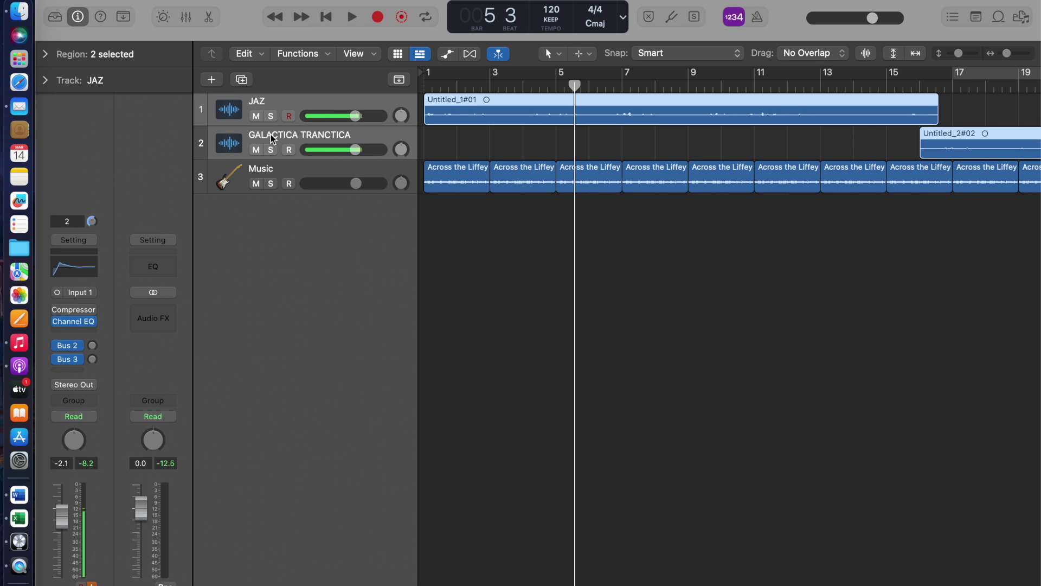
pyautogui.rightClick(271, 134)
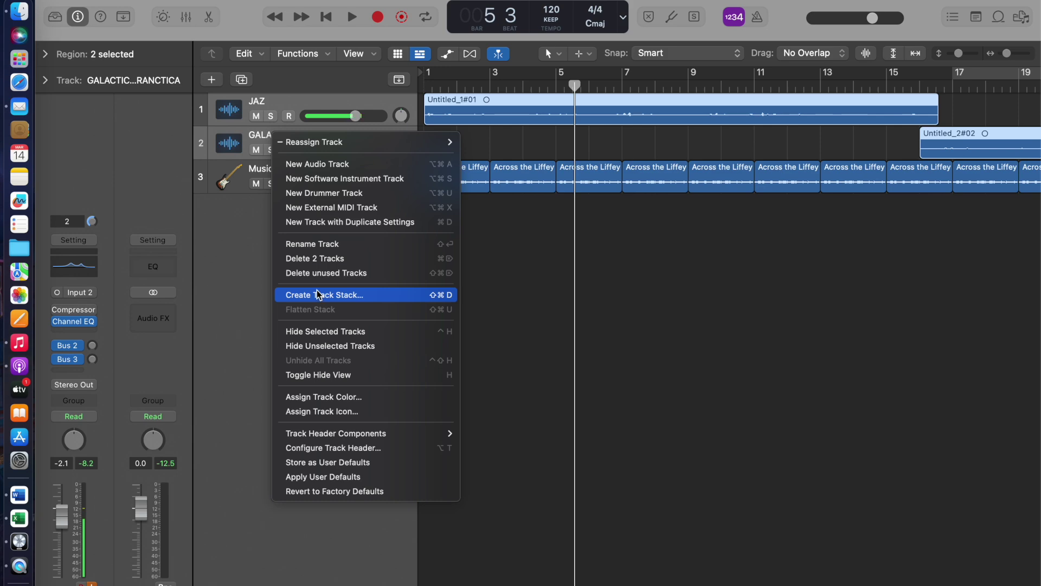
pyautogui.click(337, 301)
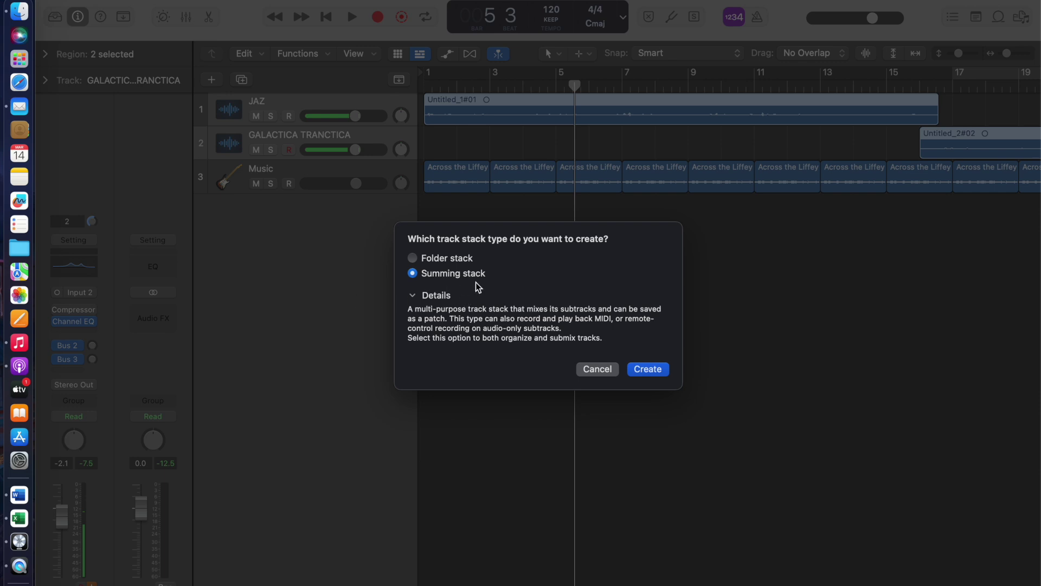
pyautogui.click(649, 368)
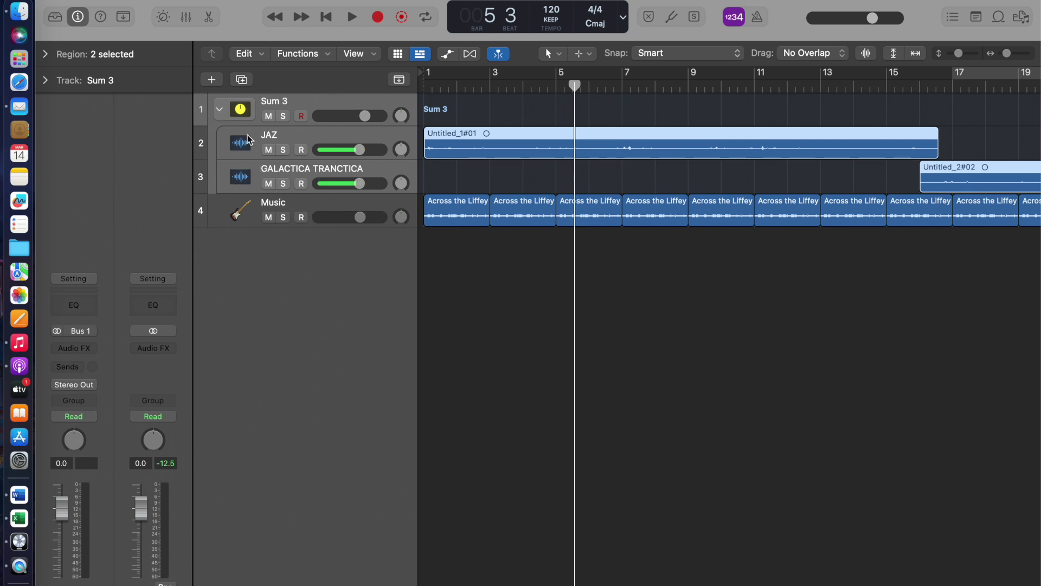
pyautogui.click(281, 112)
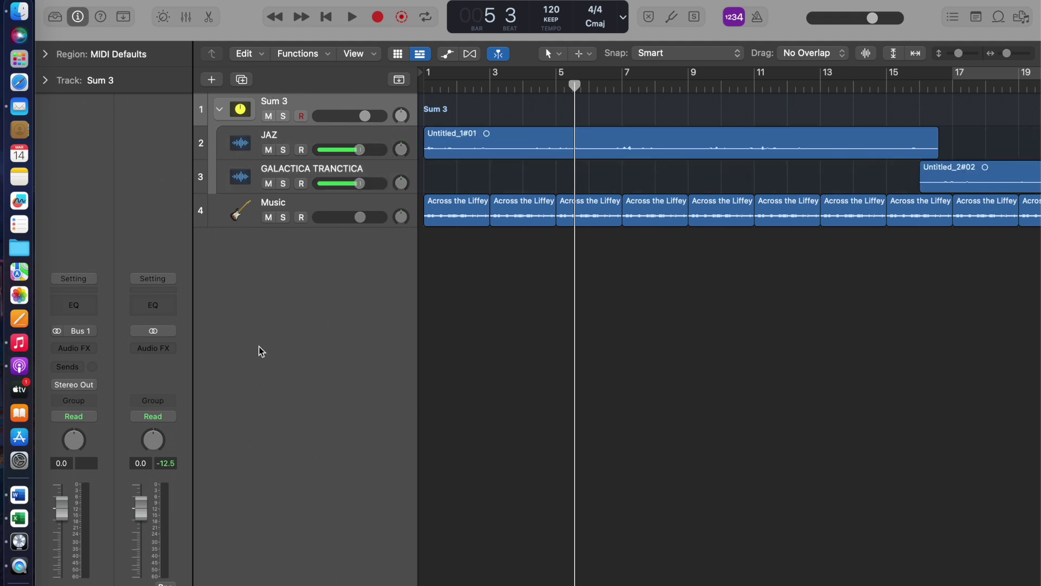
# Step: Insert a stereo Compressor in the Music track's empty effect slot and turn its Auto Gain off
pyautogui.click(258, 207)
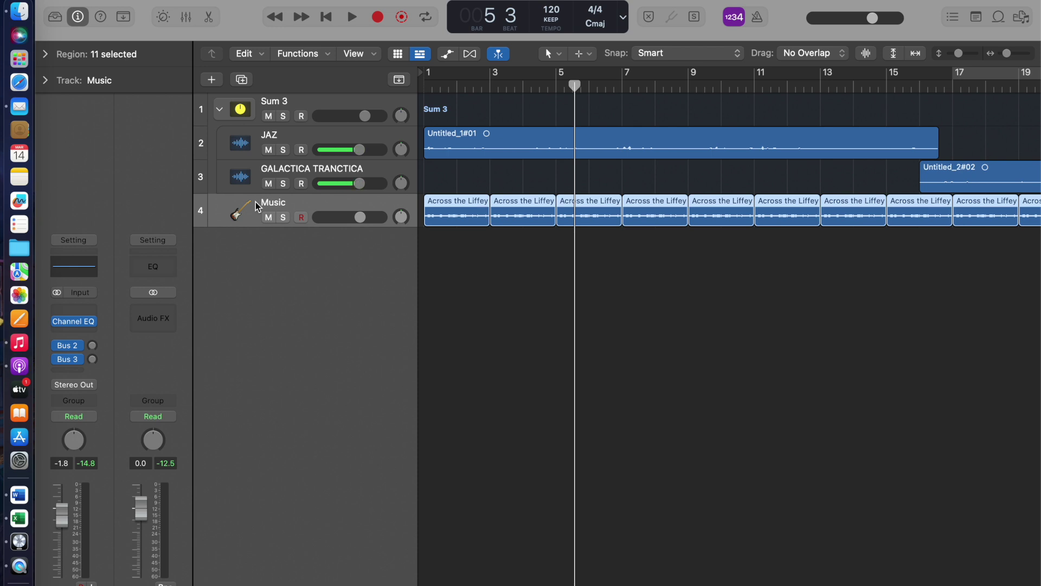
pyautogui.click(93, 312)
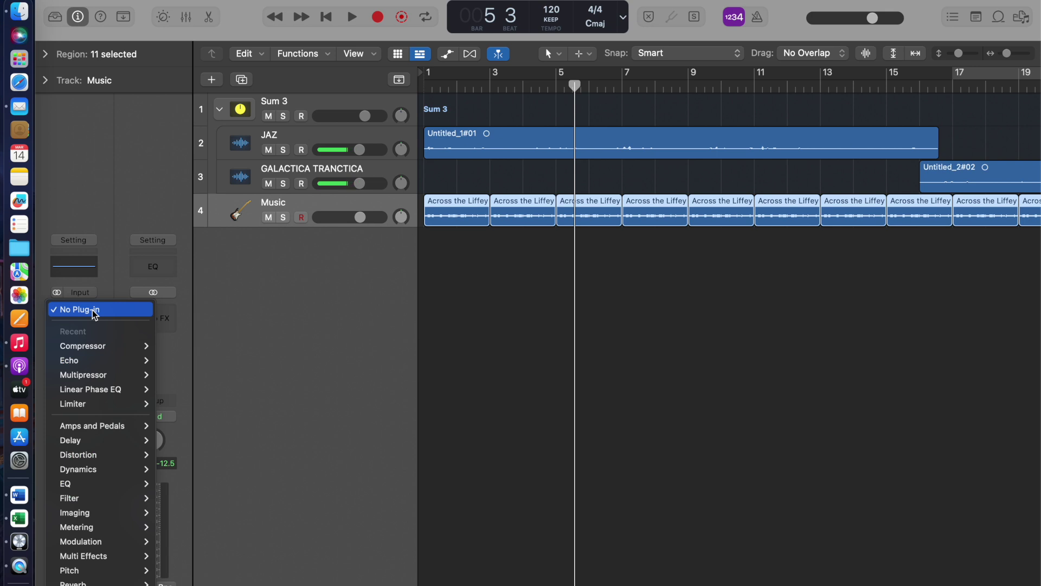
pyautogui.moveTo(91, 348)
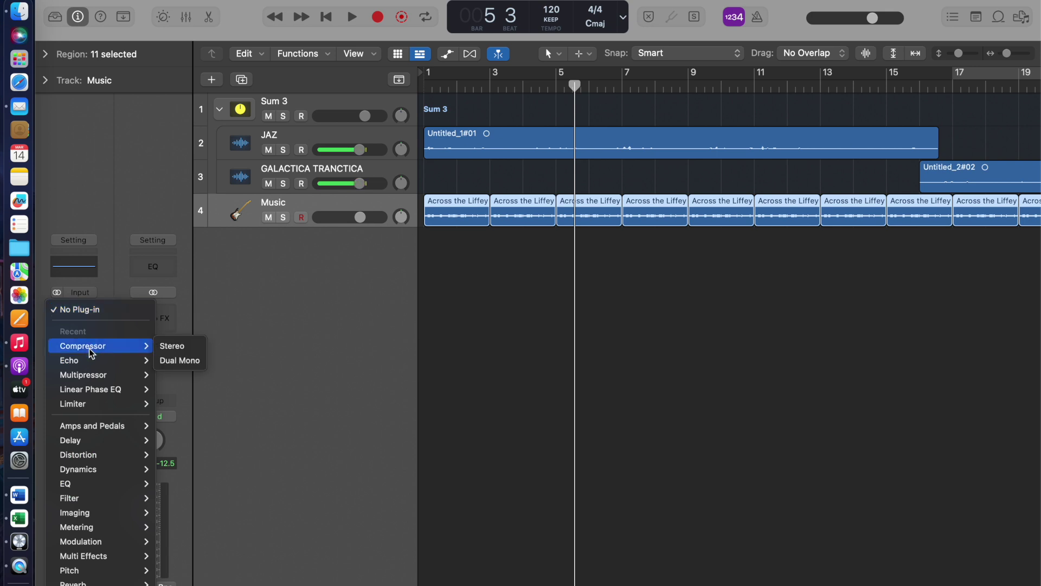
pyautogui.click(189, 349)
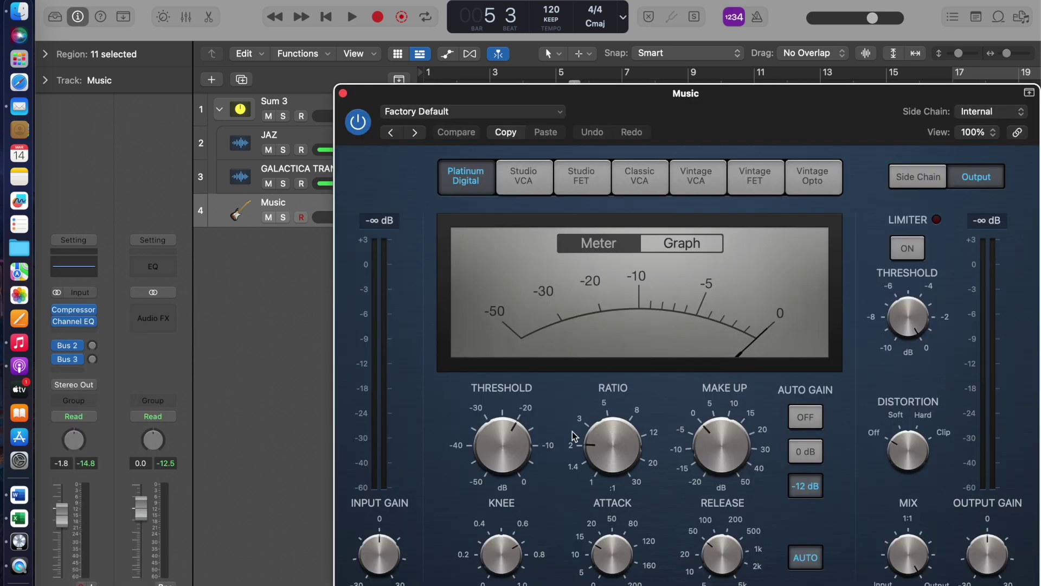
pyautogui.click(806, 418)
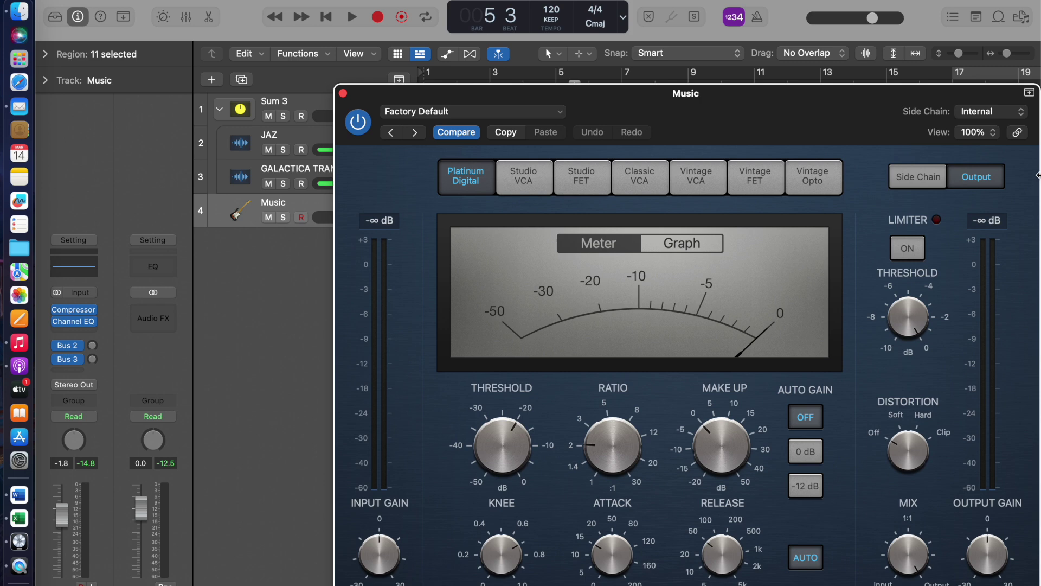
# Step: Show the compressor's side chain settings and set its side chain source to Bus 1, fed by JAZ and GALACTICA TRANCTICA
pyautogui.click(910, 179)
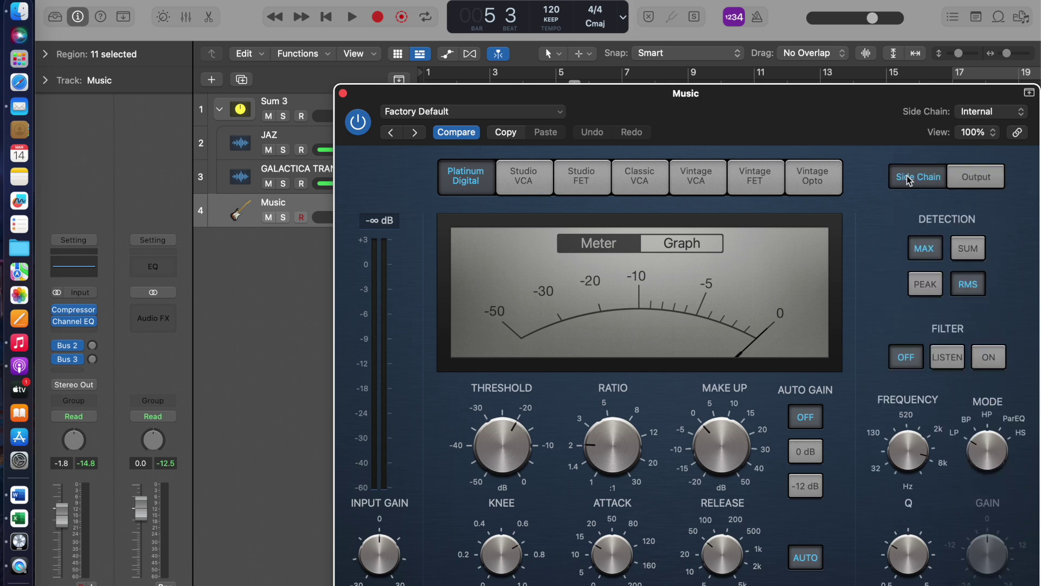
pyautogui.click(1021, 114)
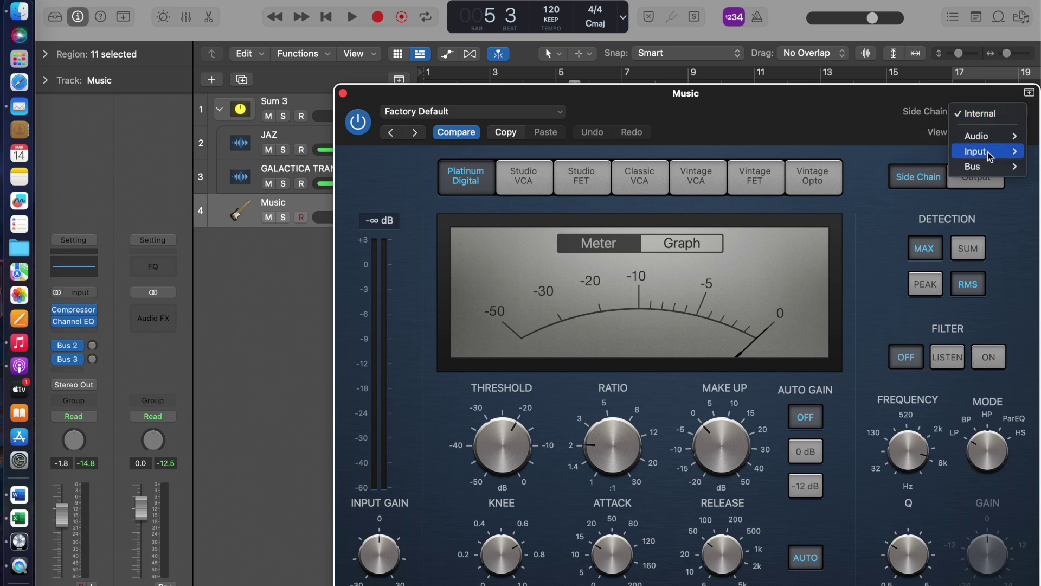
pyautogui.moveTo(973, 166)
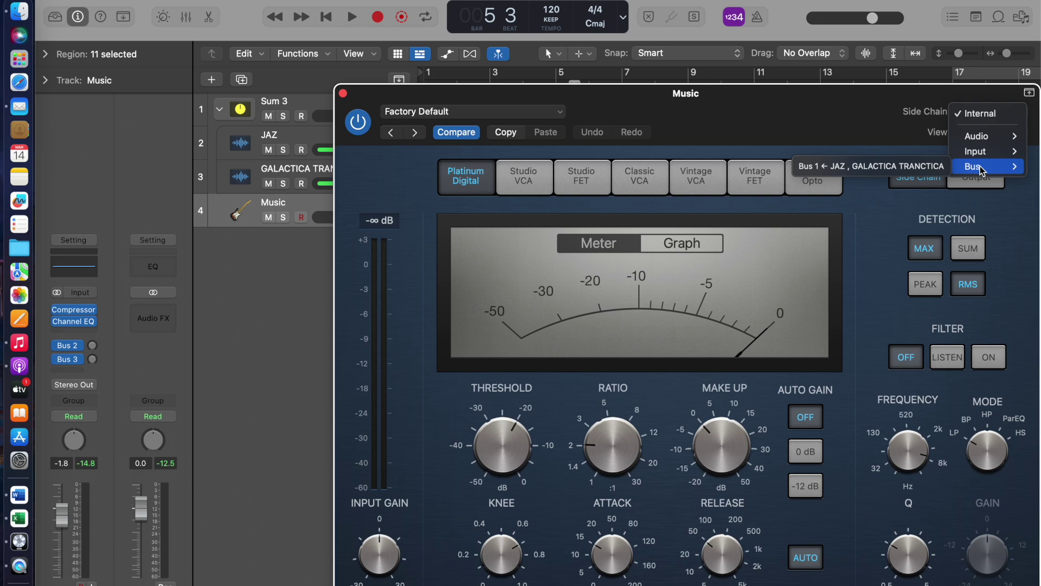
pyautogui.click(912, 162)
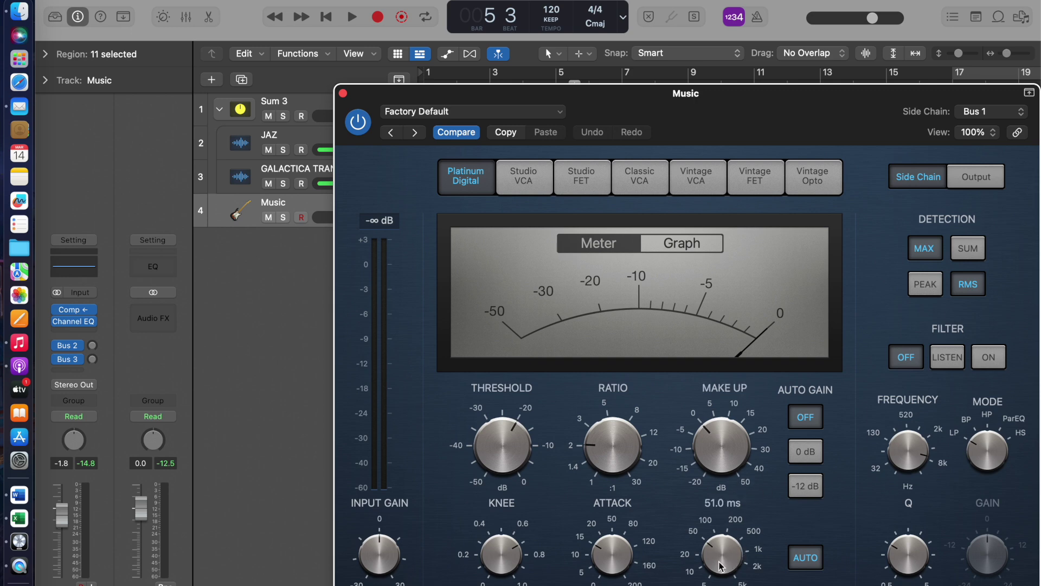
# Step: Set the compressor's release to about 3700 ms, shorten its attack, and set the ratio to 5.8:1 and threshold to -39.5 dB
pyautogui.moveTo(720, 566); pyautogui.dragTo(705, 476)
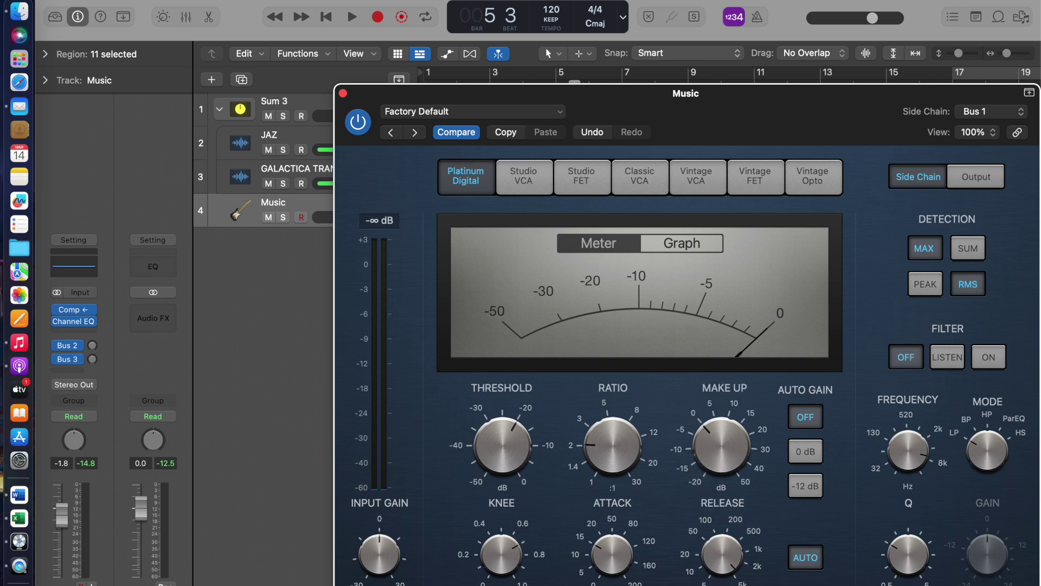
pyautogui.moveTo(616, 556); pyautogui.dragTo(616, 577)
pyautogui.moveTo(607, 460); pyautogui.dragTo(593, 398)
pyautogui.moveTo(501, 437); pyautogui.dragTo(521, 485)
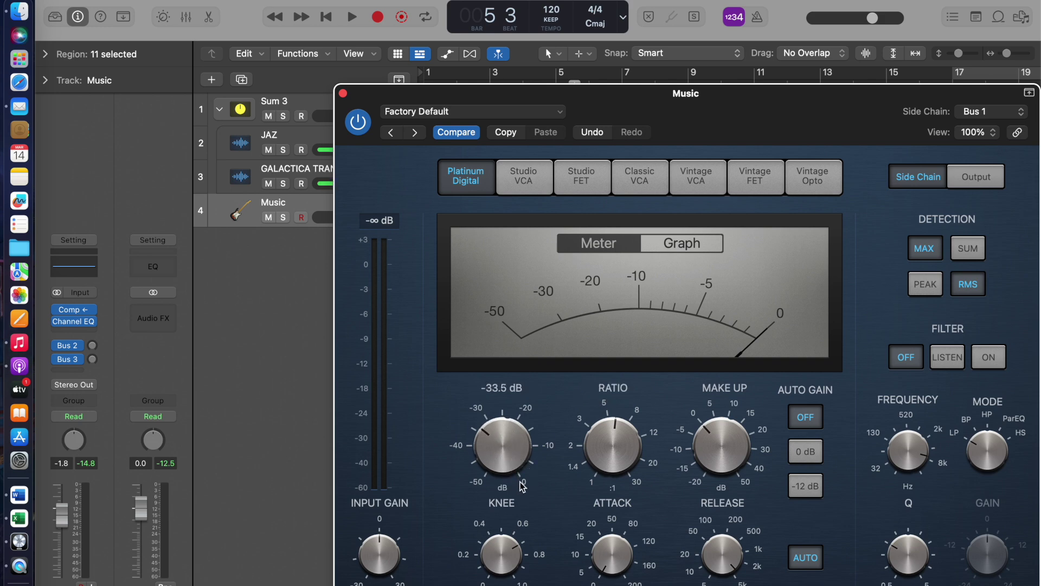
pyautogui.moveTo(500, 432); pyautogui.dragTo(499, 455)
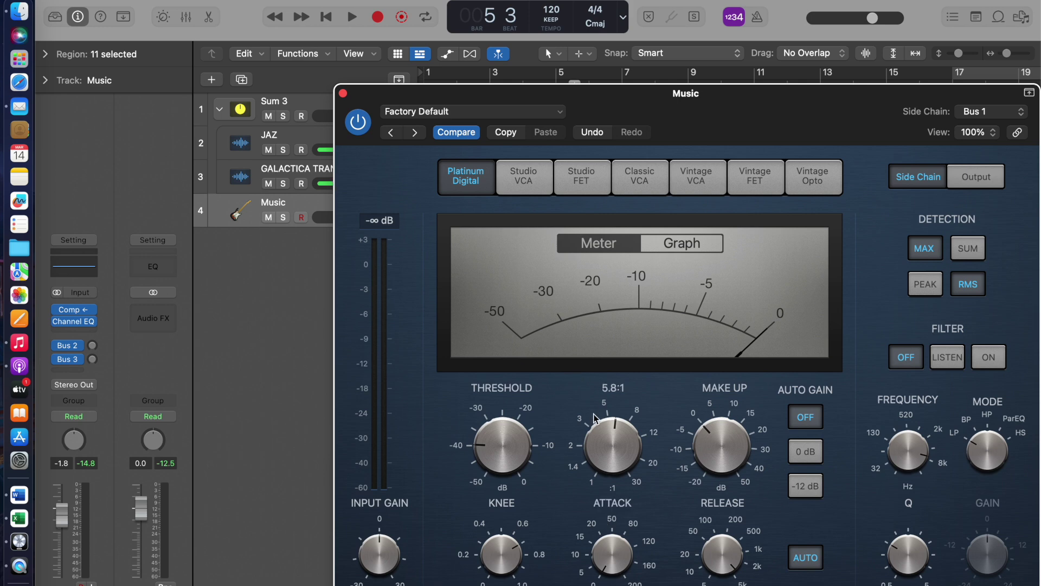
# Step: Play the project from the beginning while lowering the compressor threshold to -44 dB and slightly raising its ratio
pyautogui.press('Return')
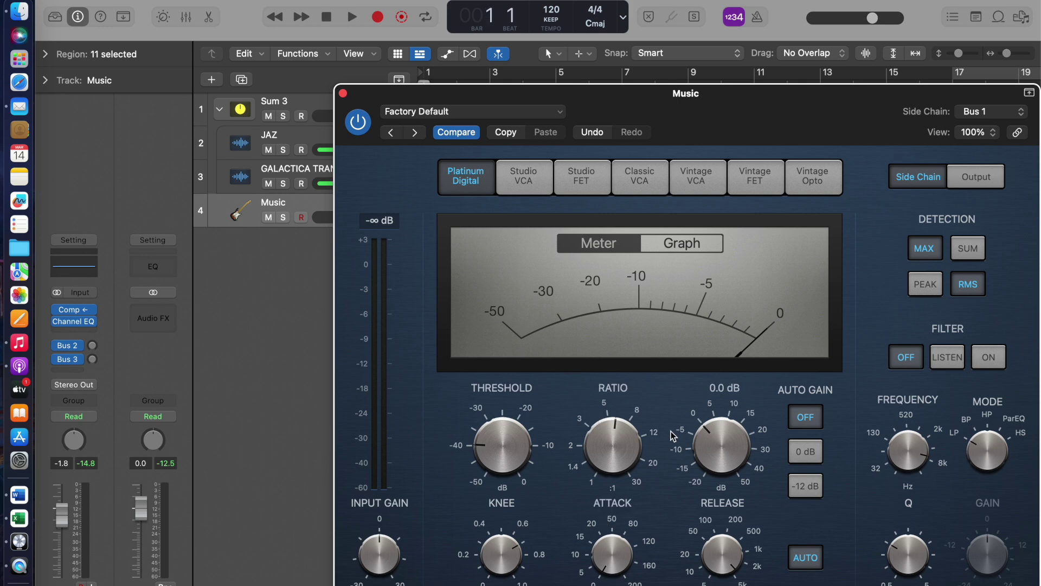
pyautogui.press('space')
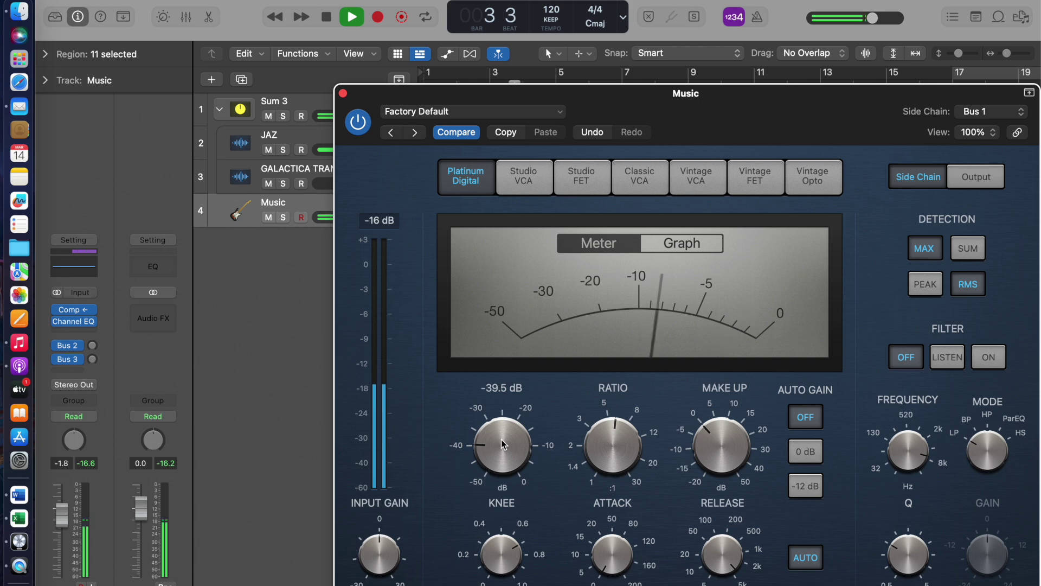
pyautogui.moveTo(501, 440); pyautogui.dragTo(509, 457)
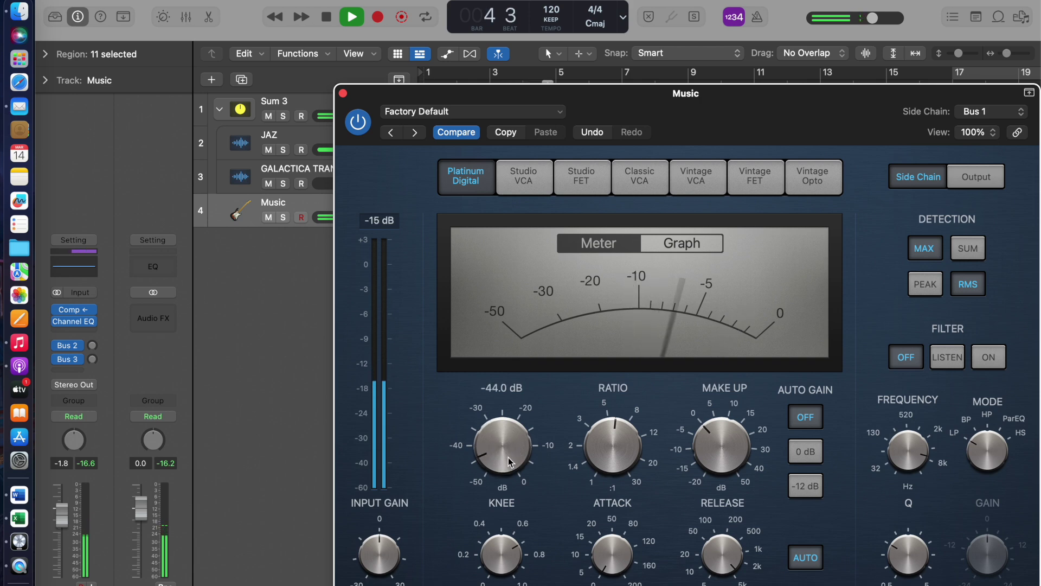
pyautogui.moveTo(631, 438); pyautogui.dragTo(623, 434)
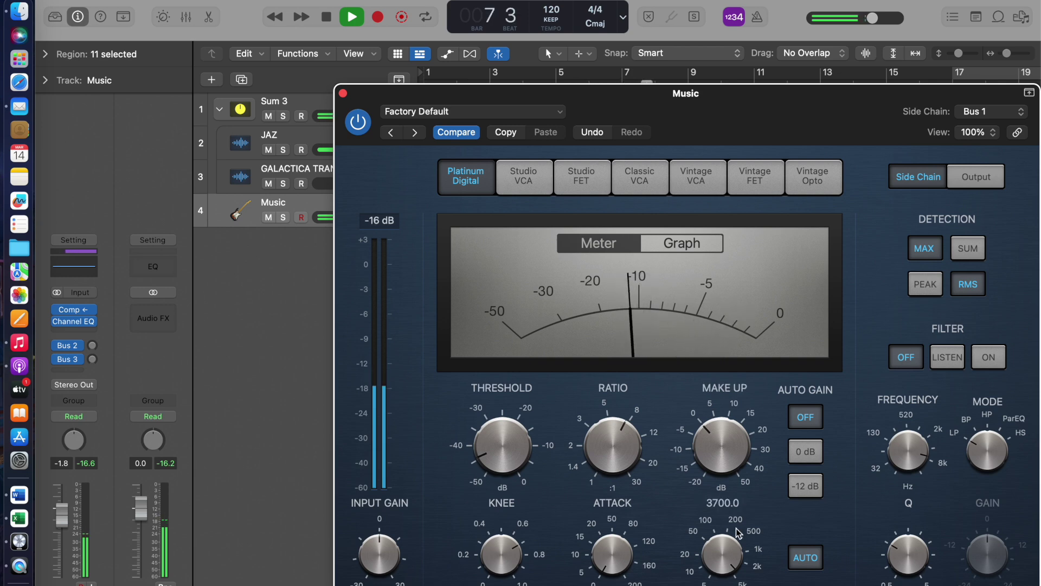
# Step: Raise the computer's output volume, listen to the ducking under both voice tracks, and stop playback around bar 19
pyautogui.press('XF86AudioRaiseVolume')
pyautogui.press('XF86AudioRaiseVolume')
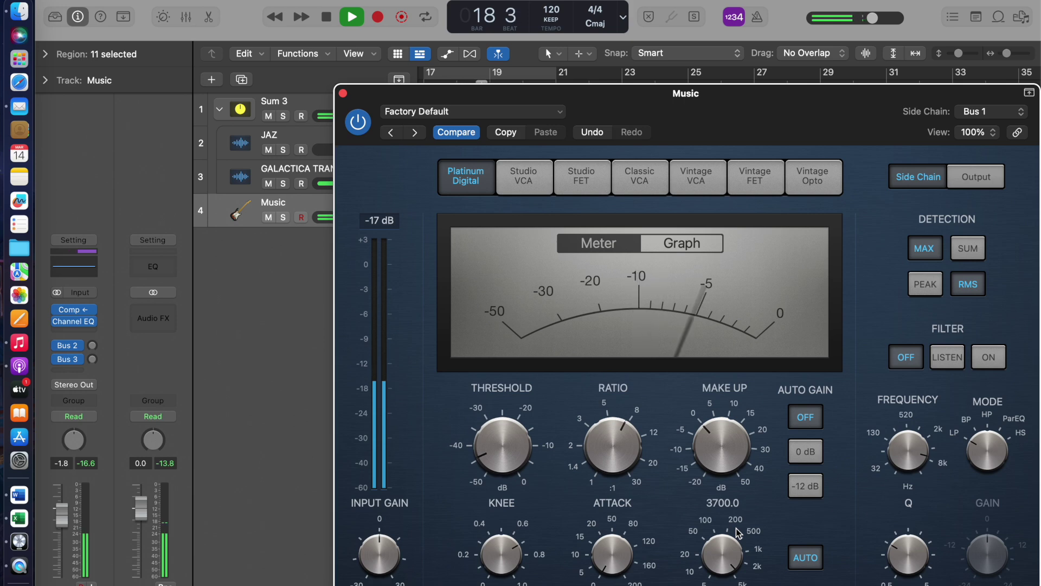
pyautogui.press('space')
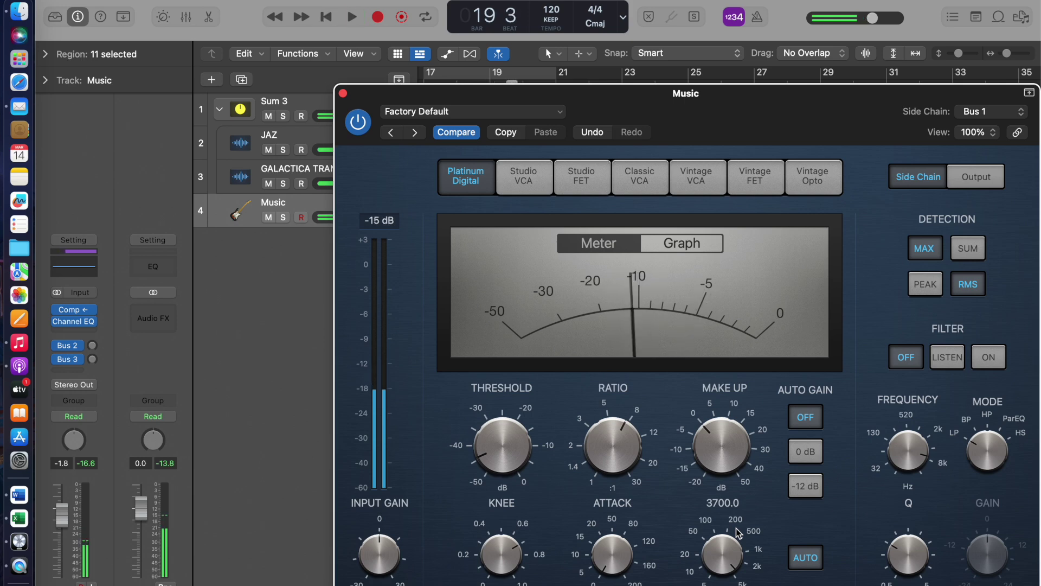